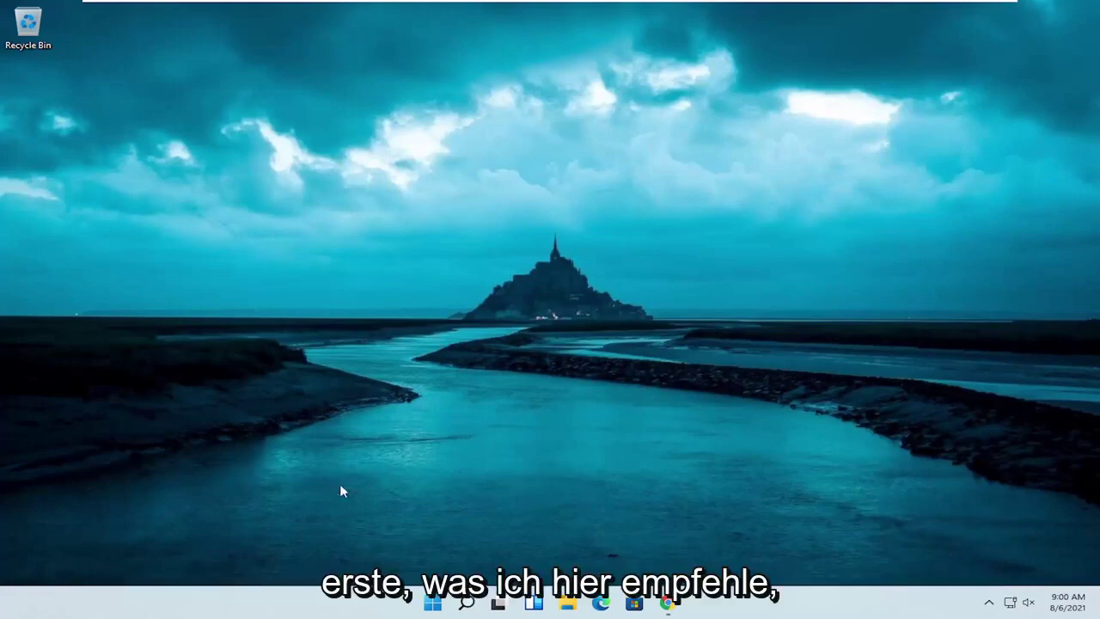
Find msconfig in Windows search and launch System Configuration.
click(467, 603)
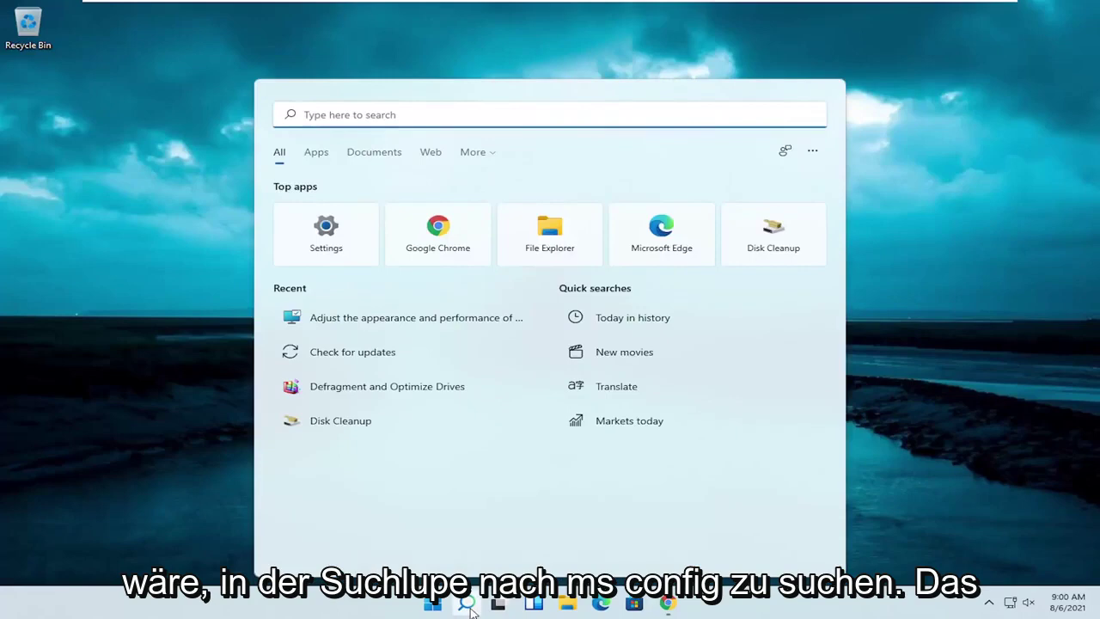
text(mscon)
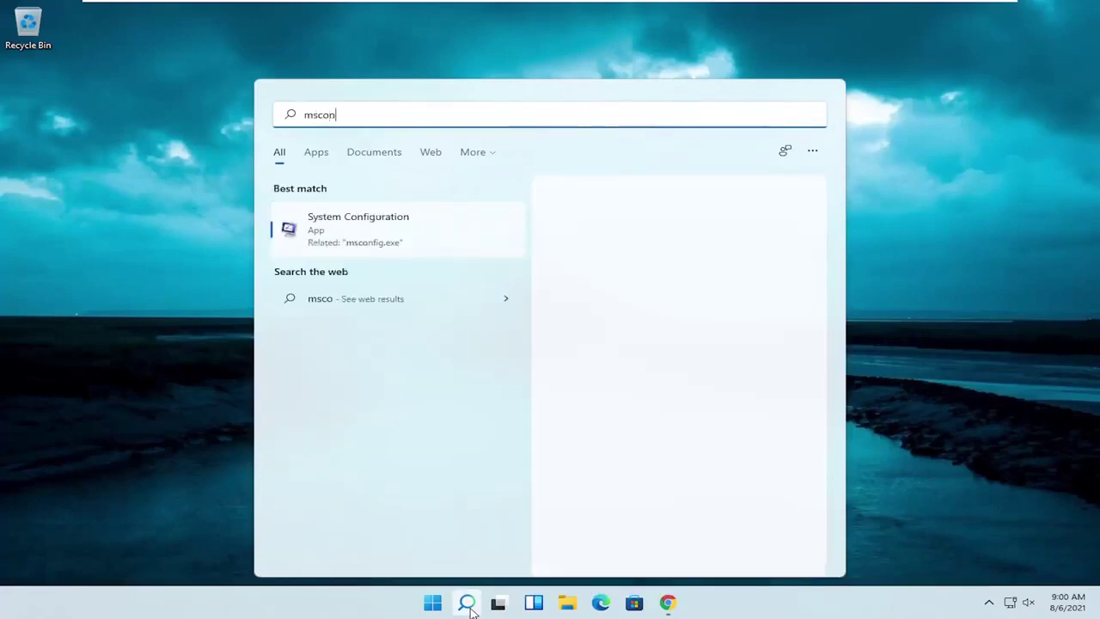
text(fig)
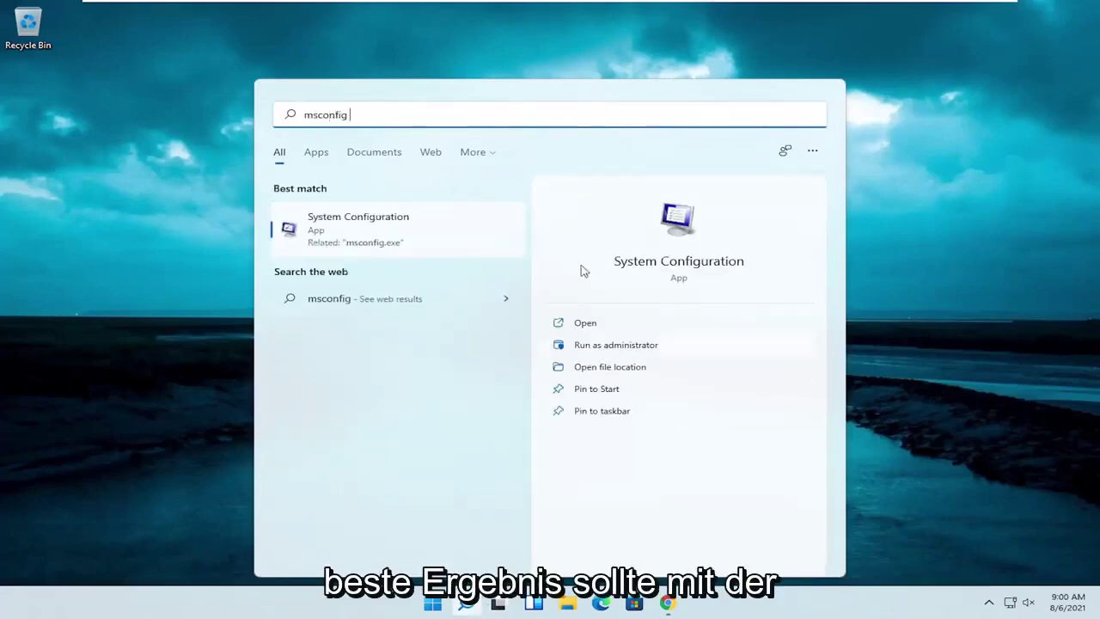
click(375, 238)
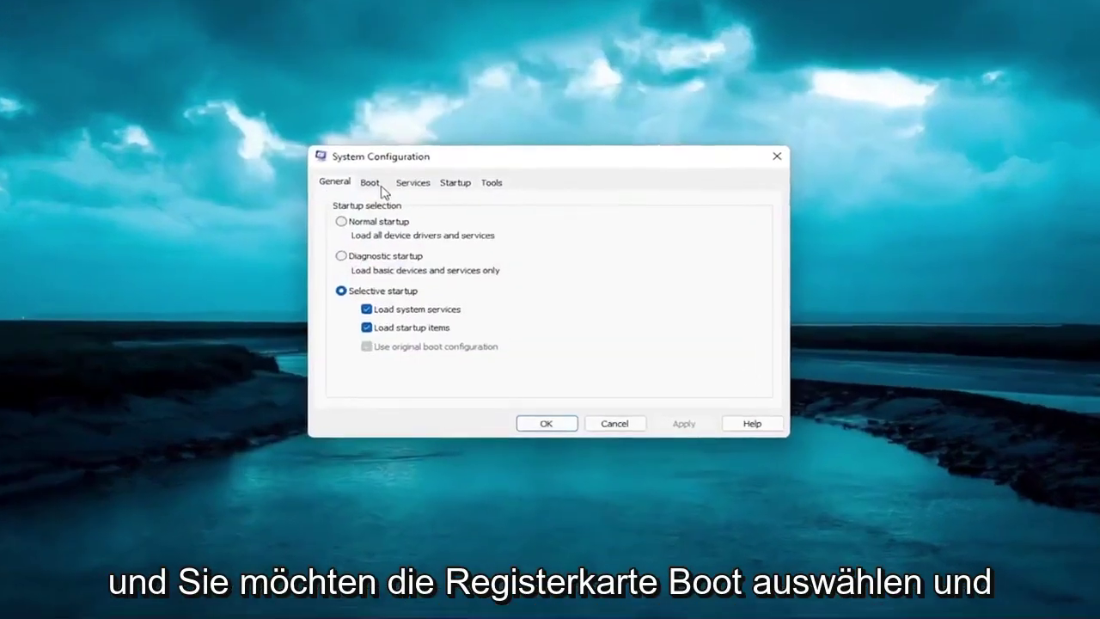
In the Boot tab's advanced options, limit processors to 2 and enable the maximum memory limit.
click(379, 187)
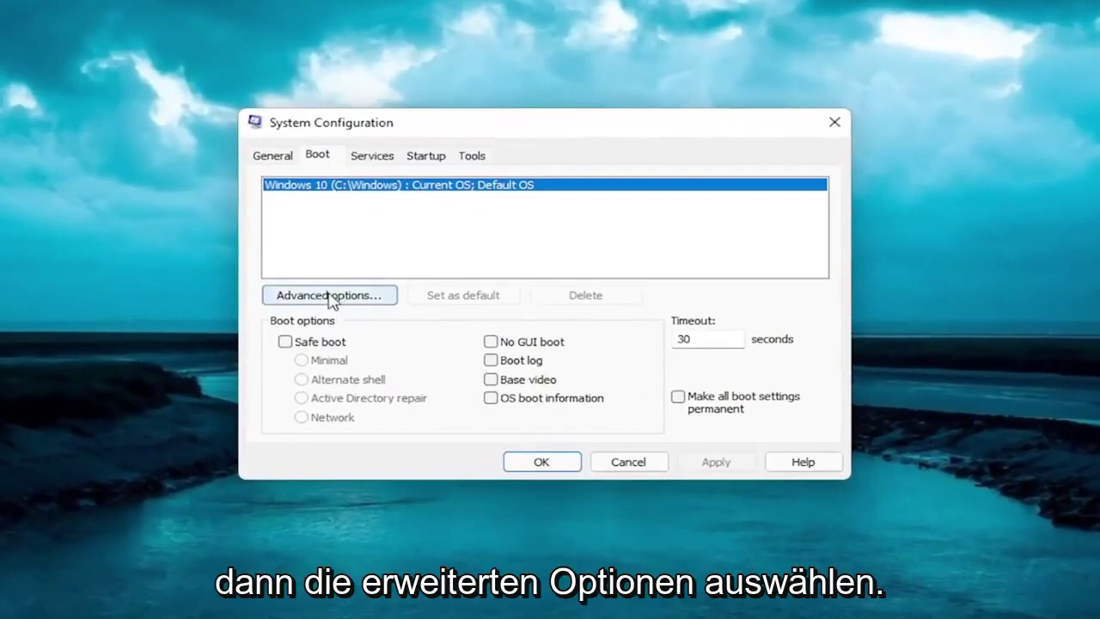
click(335, 295)
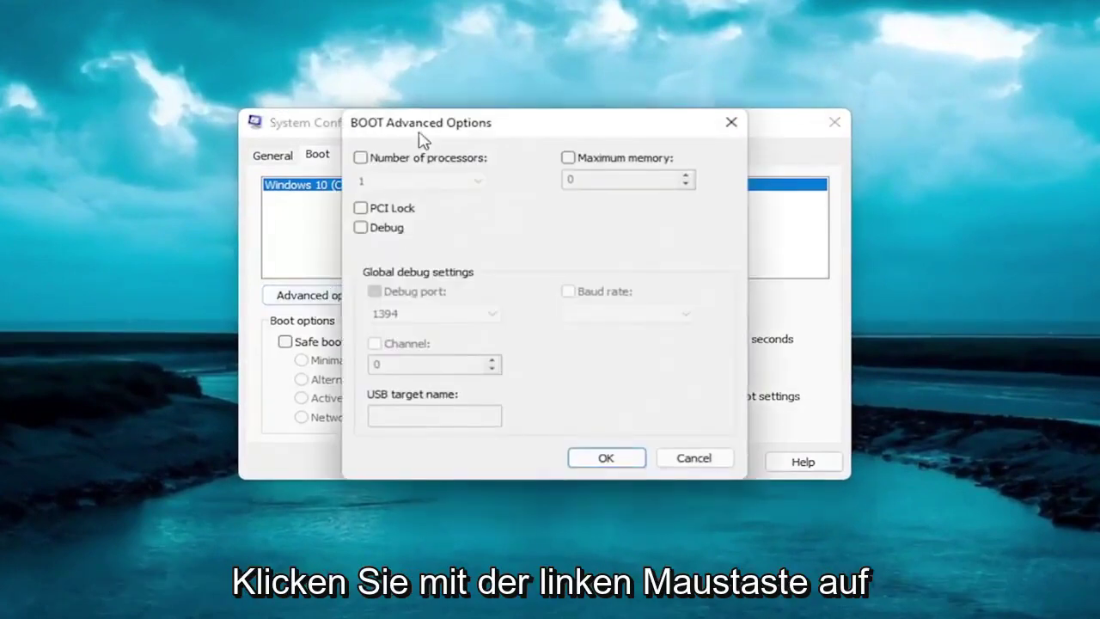
click(361, 158)
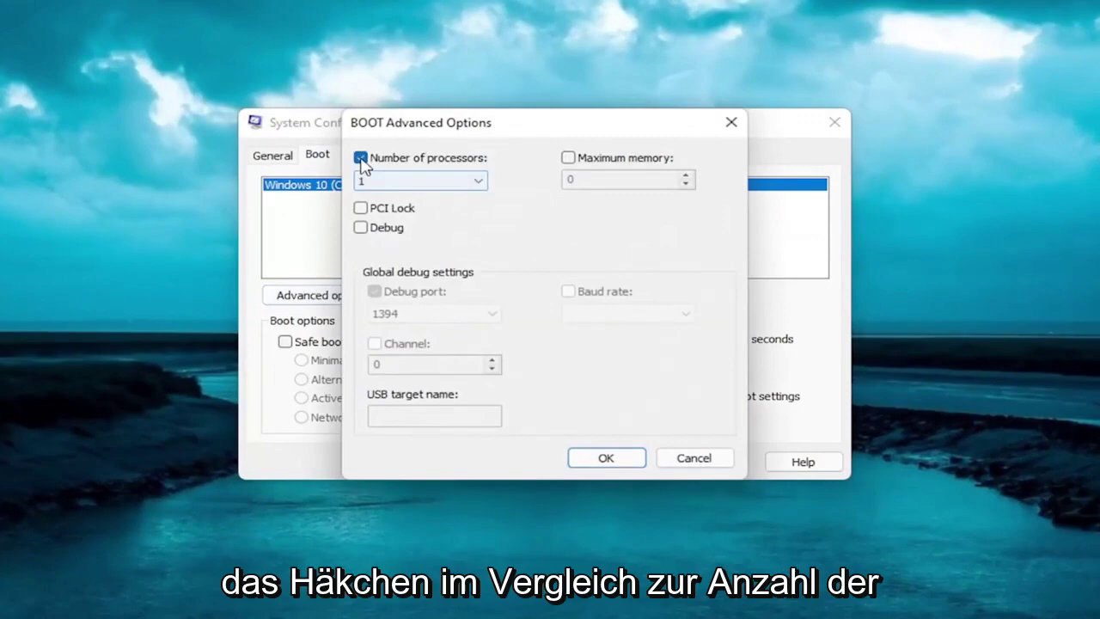
click(477, 183)
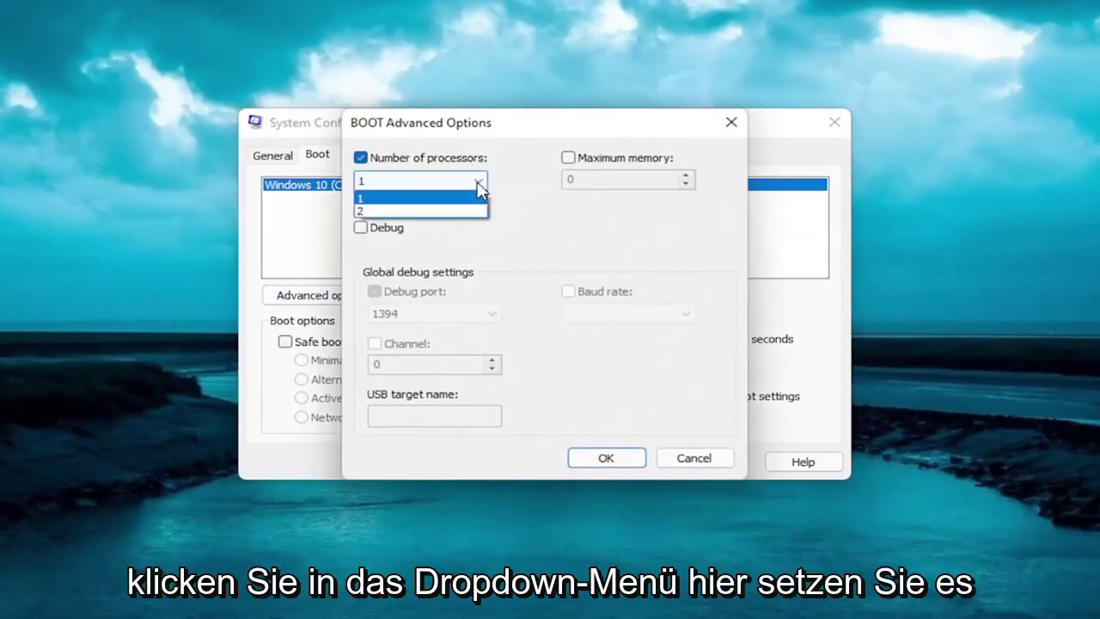
click(423, 211)
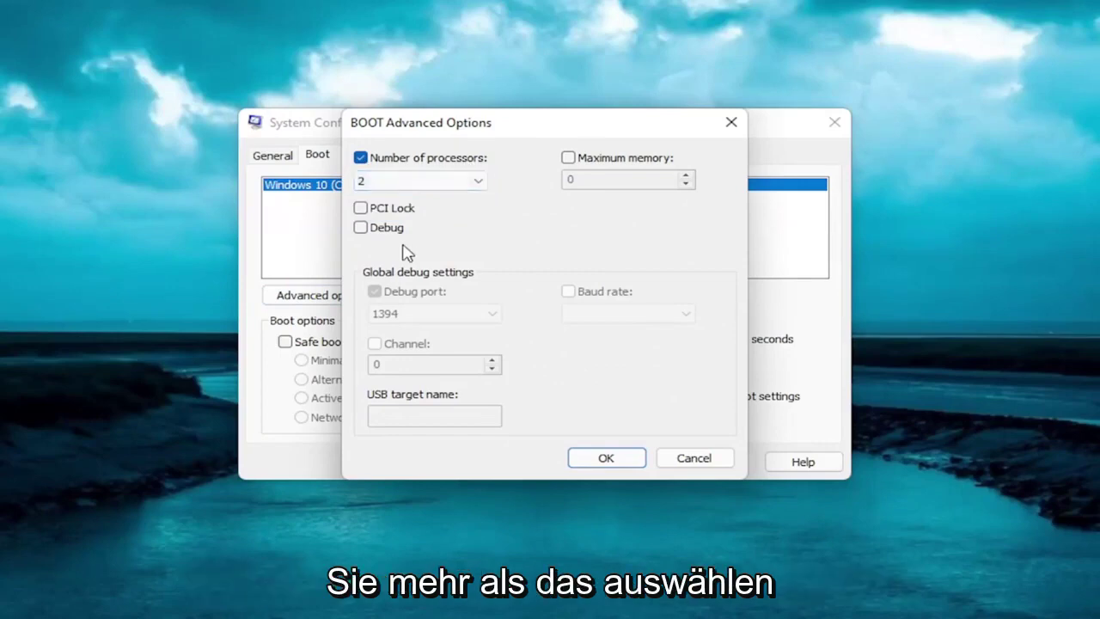
click(568, 158)
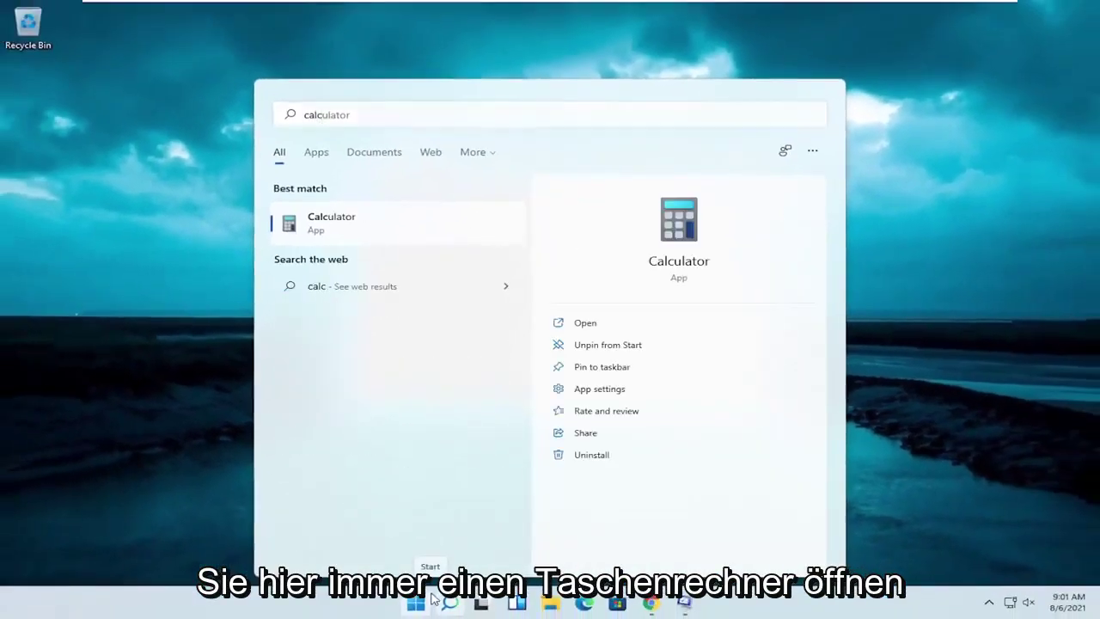
Launch Calculator and compute 1,024 × 8, then multiply the 8192 result by 2.
key(Return)
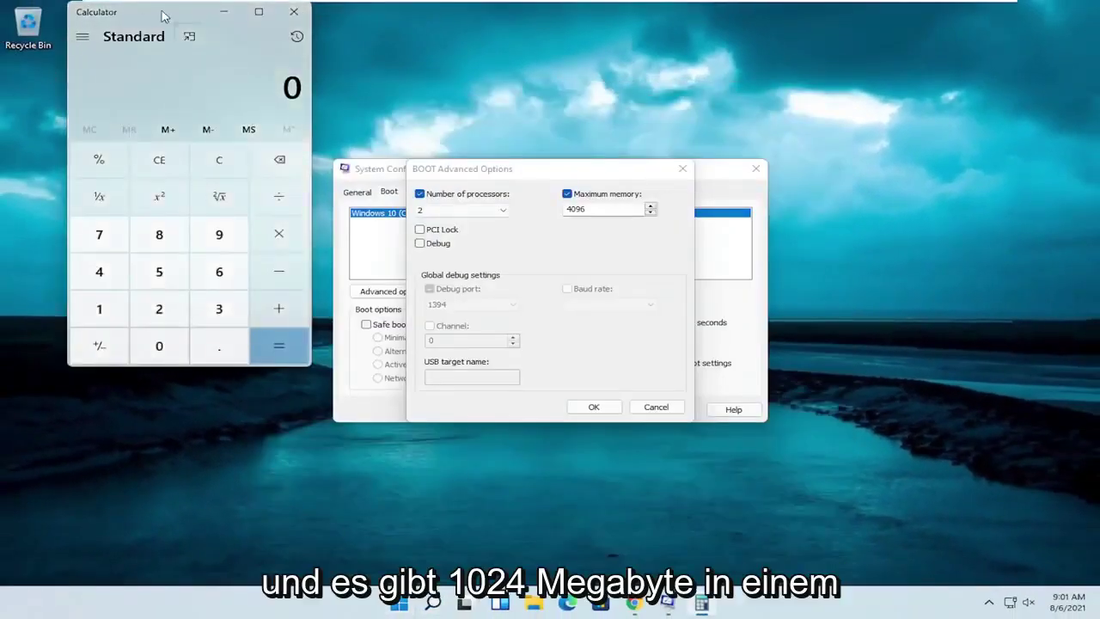
drag(163, 16, 436, 104)
text(1,024)
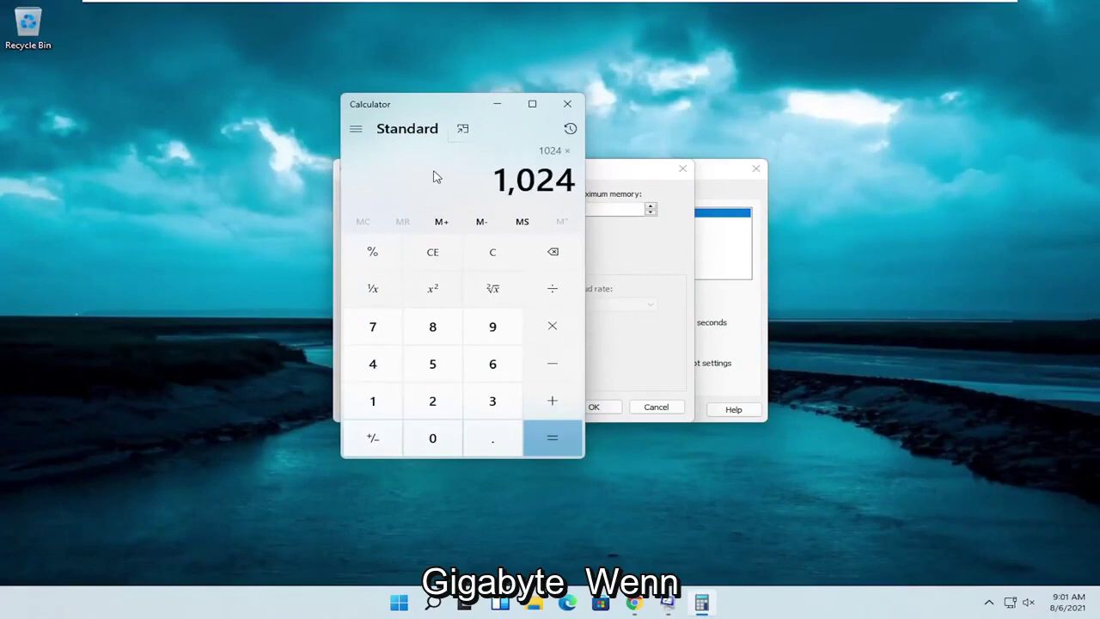
text(8)
key(Return)
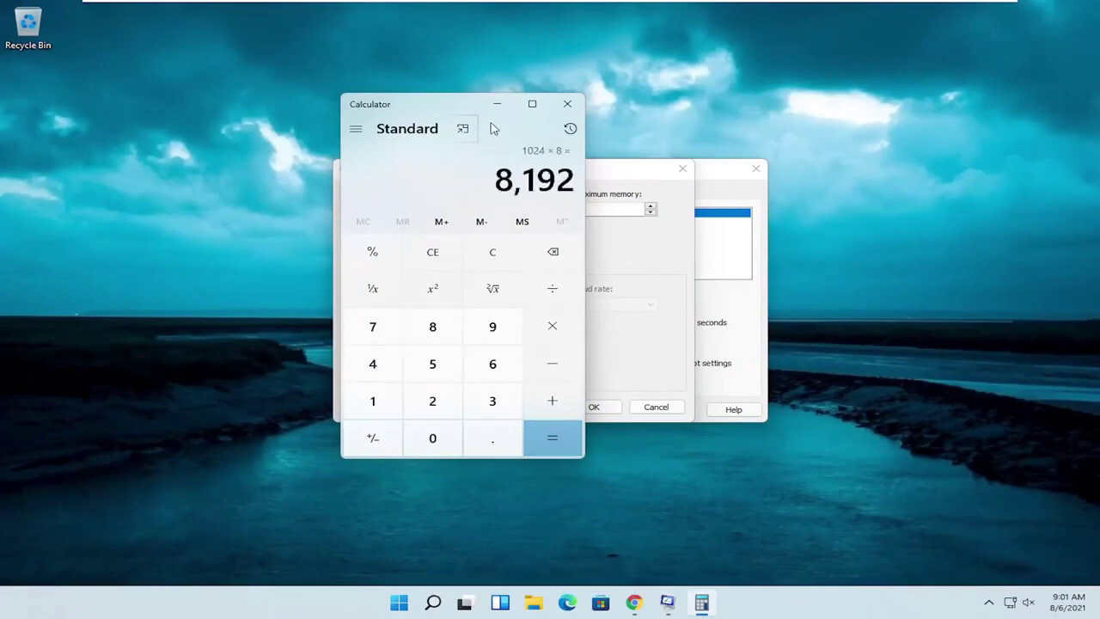
drag(472, 104, 367, 118)
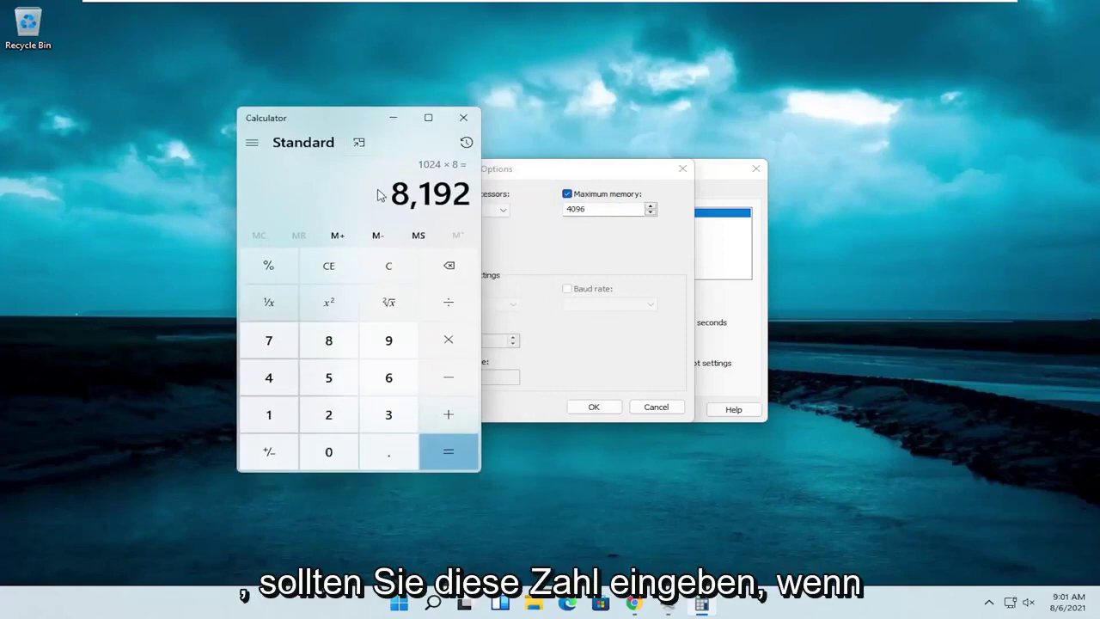
text(*2)
key(Return)
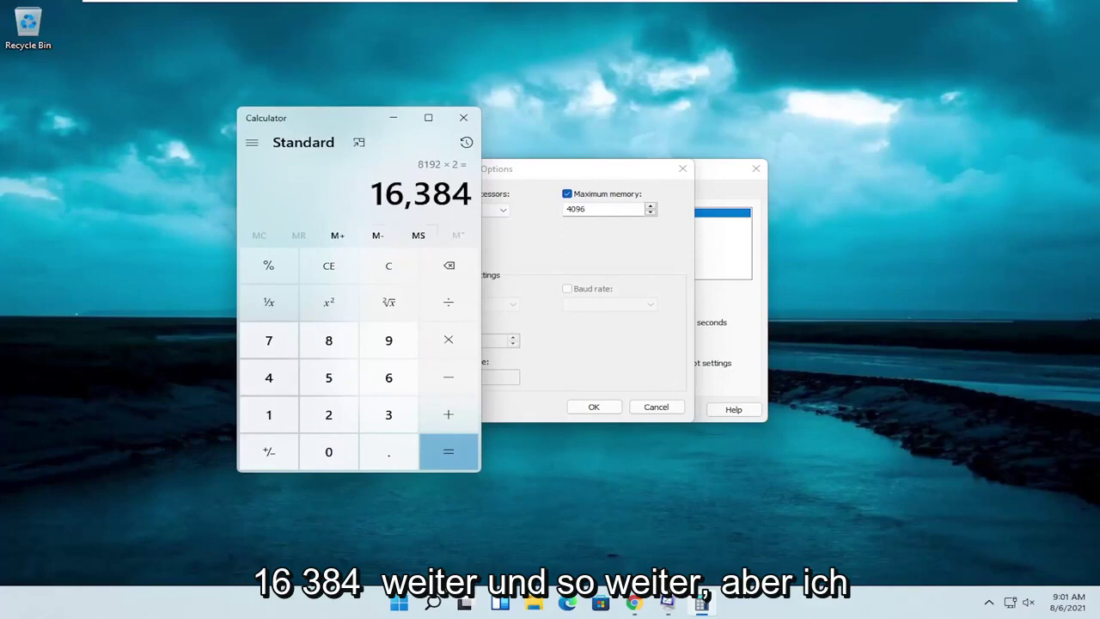
Clear the display, compute 1024 × 4 = 4096, and close Calculator.
key(Escape)
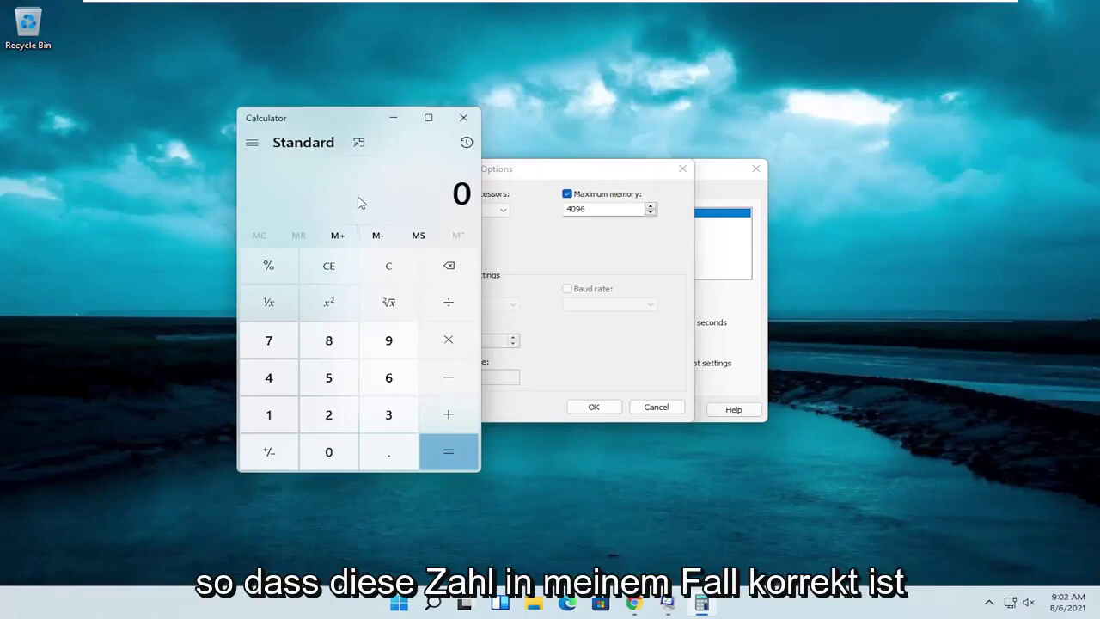
text(1024)
key(asterisk)
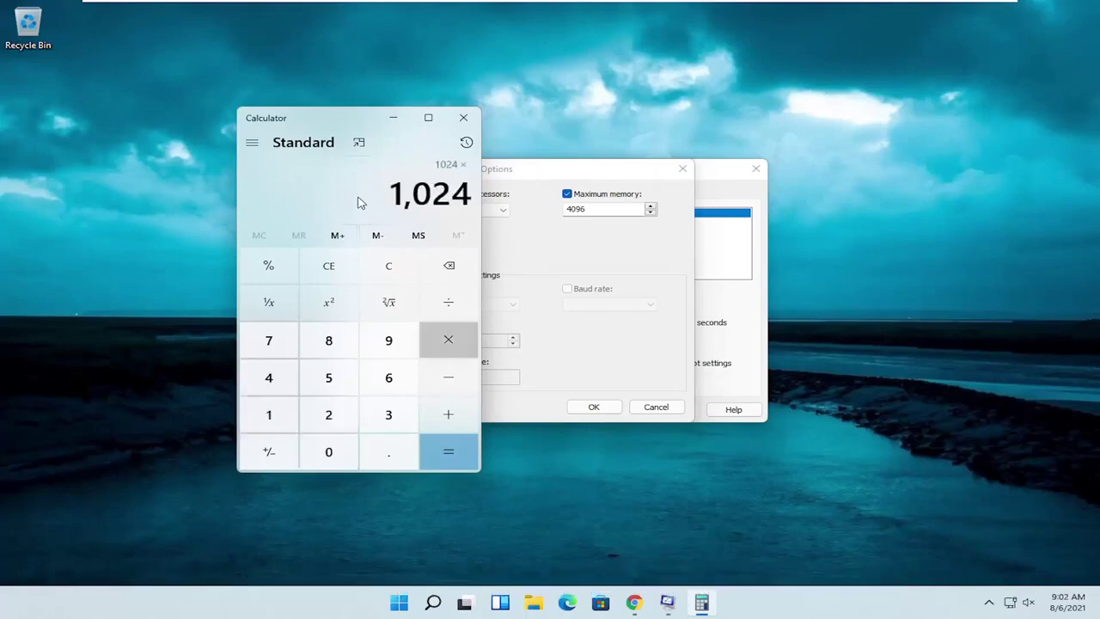
text(4)
key(Return)
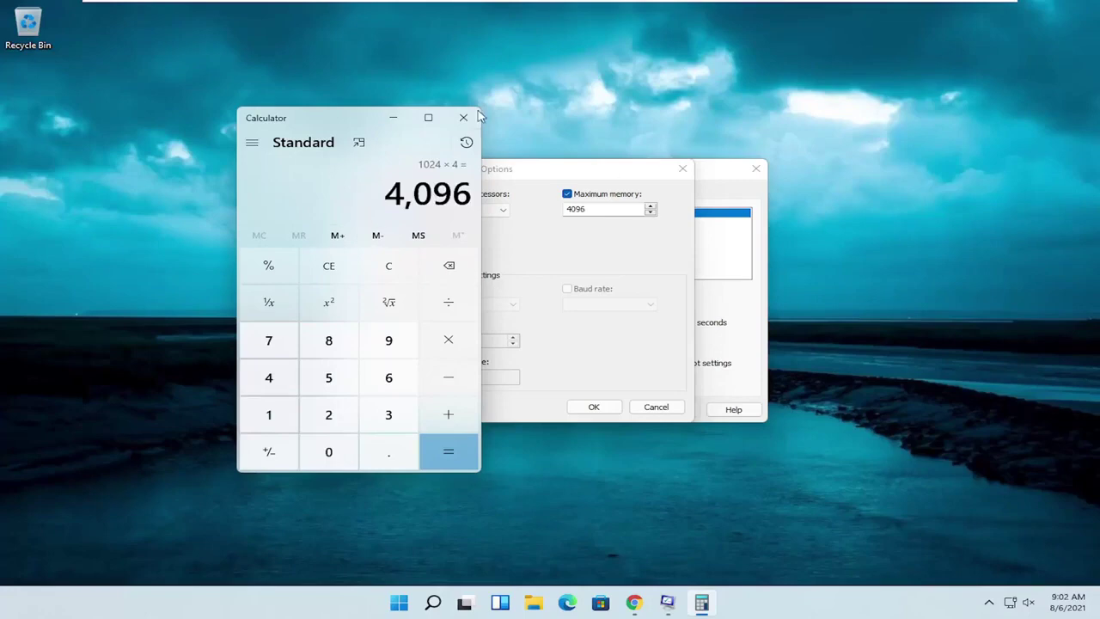
click(465, 119)
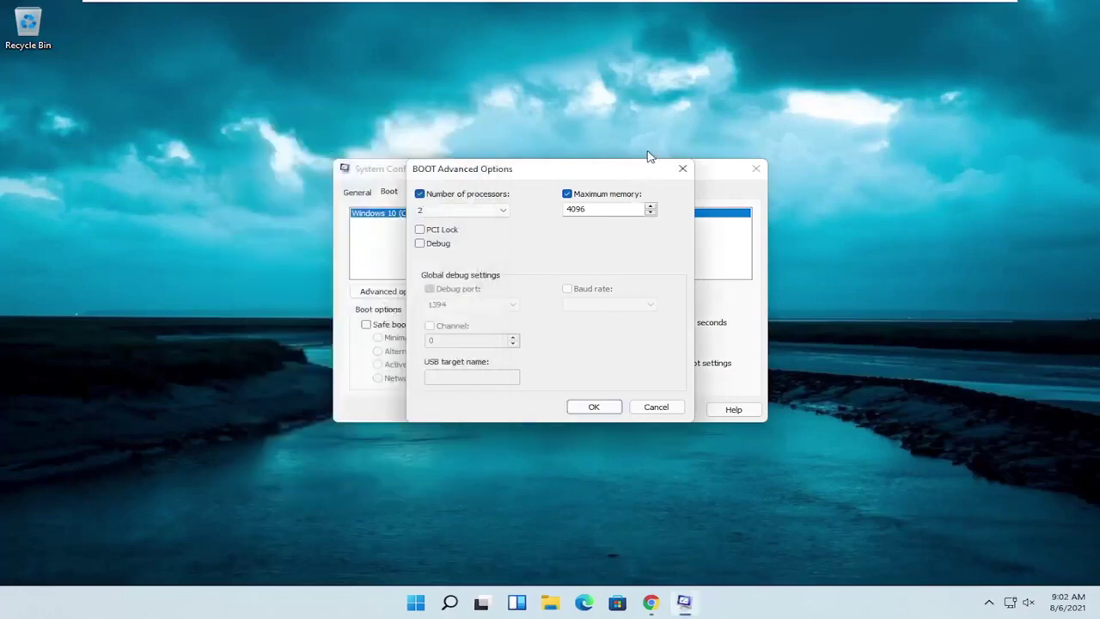
Confirm the boot options, close System Configuration, and open Performance Options via an 'adjus' search.
click(595, 407)
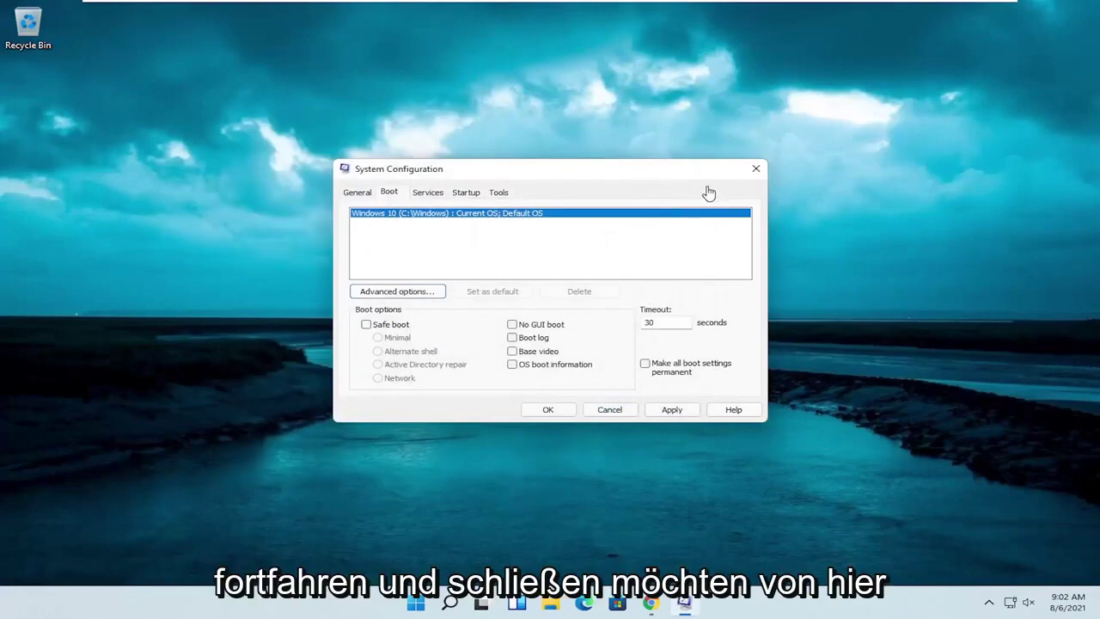
click(756, 169)
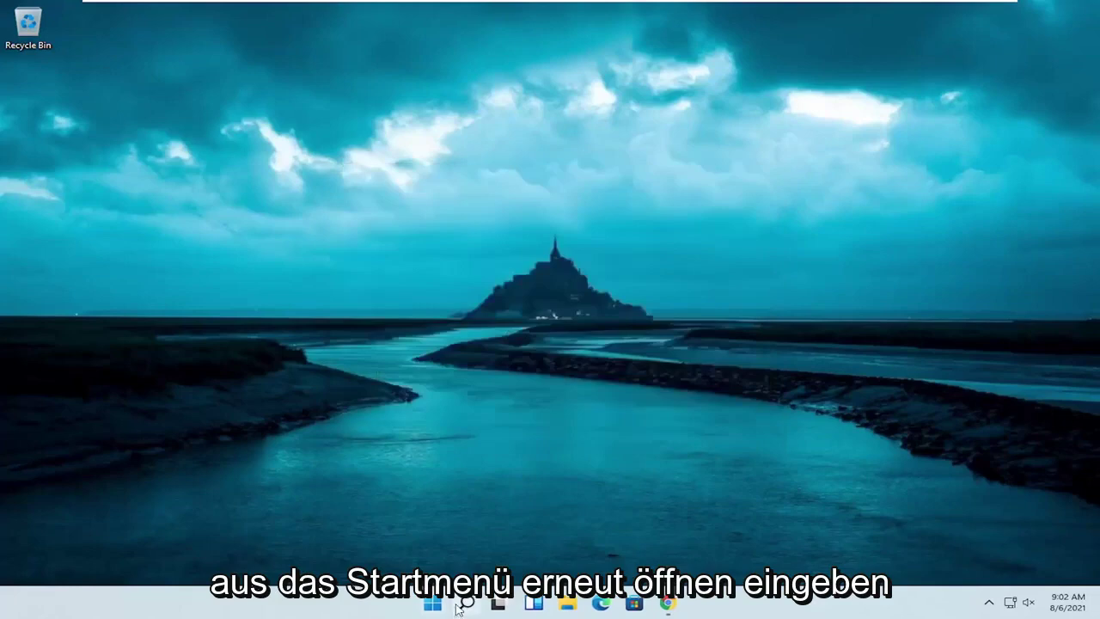
click(457, 606)
text(adjus)
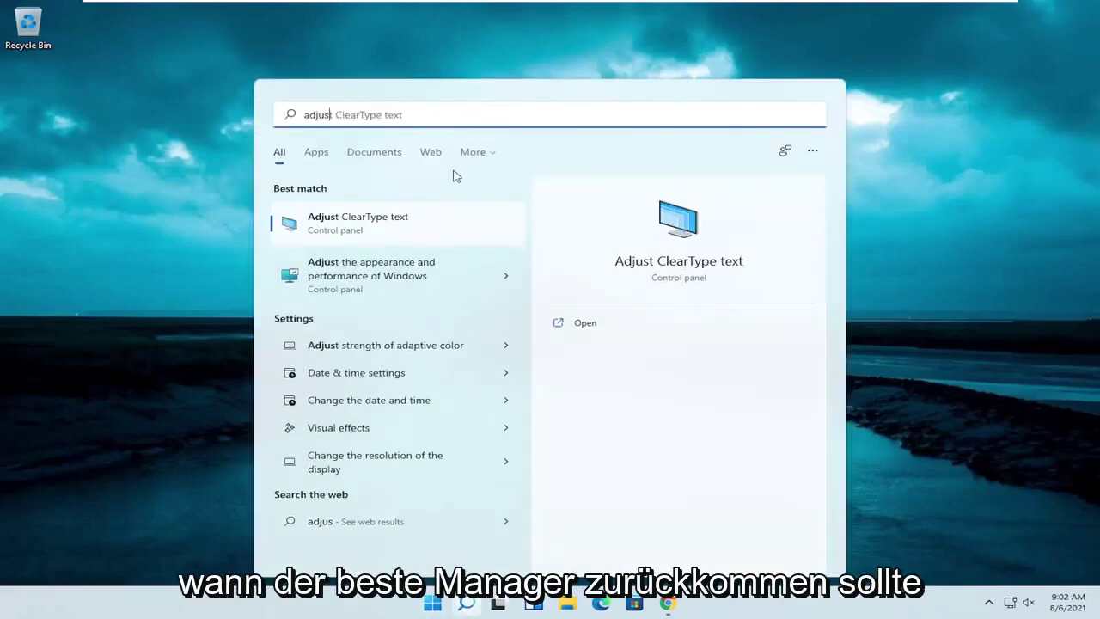
click(395, 286)
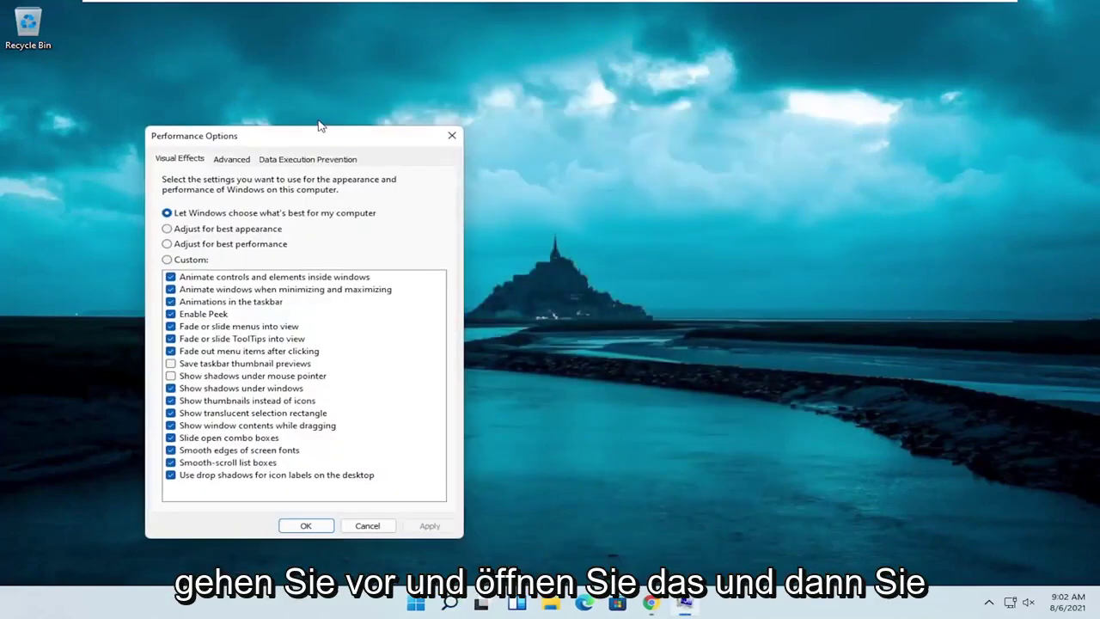
drag(322, 141, 510, 94)
In the Advanced tab, confirm automatic paging file management in Virtual memory and acknowledge the restart notice.
click(423, 114)
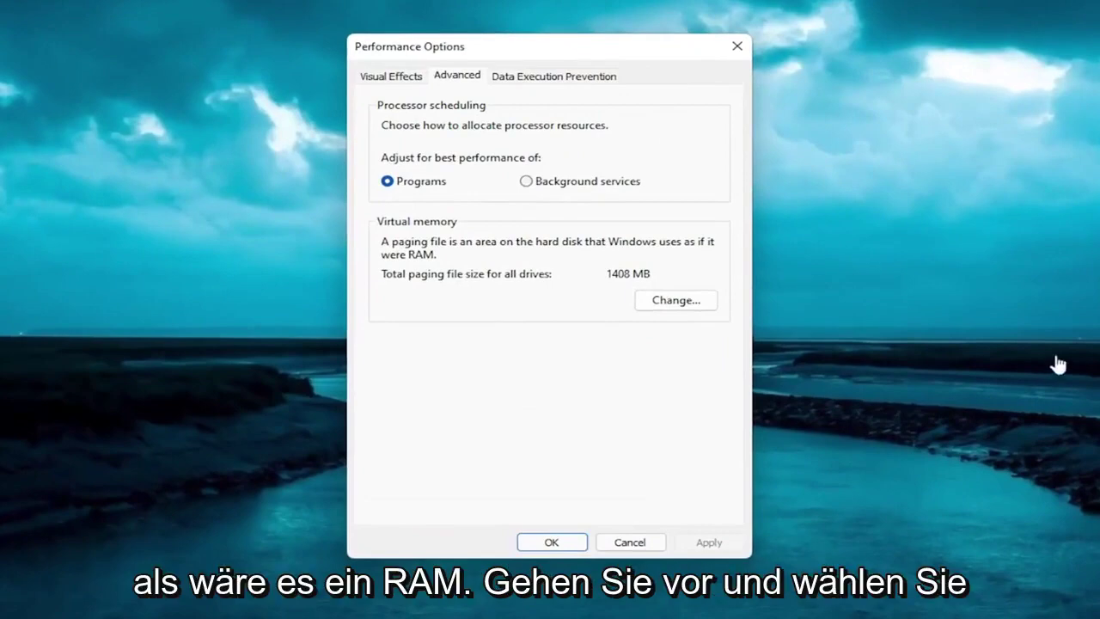
click(688, 303)
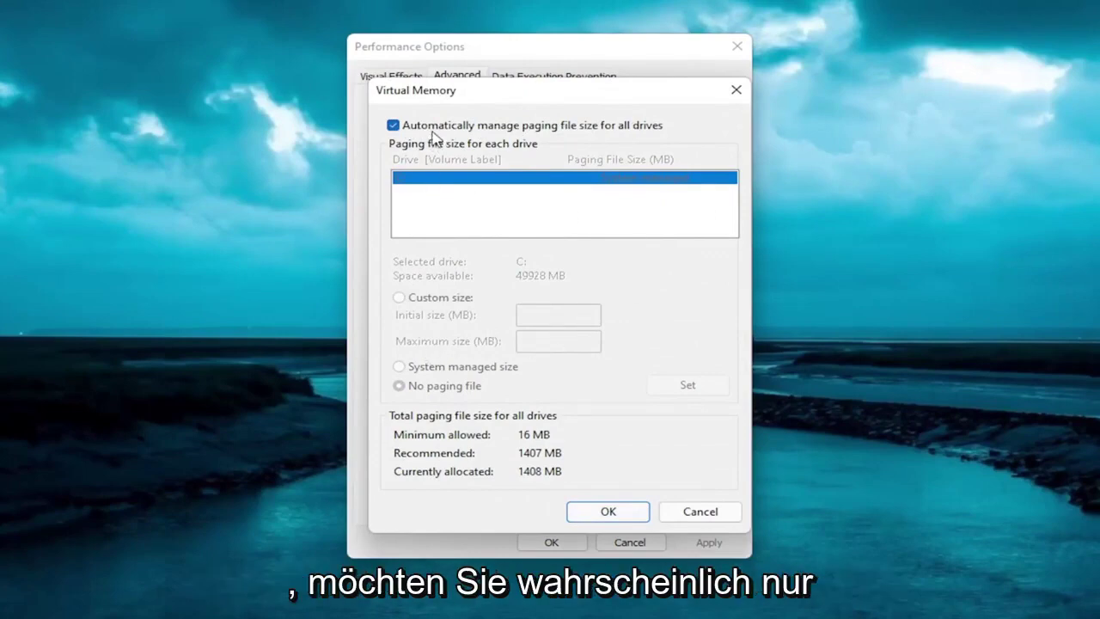
click(604, 512)
drag(606, 277, 537, 276)
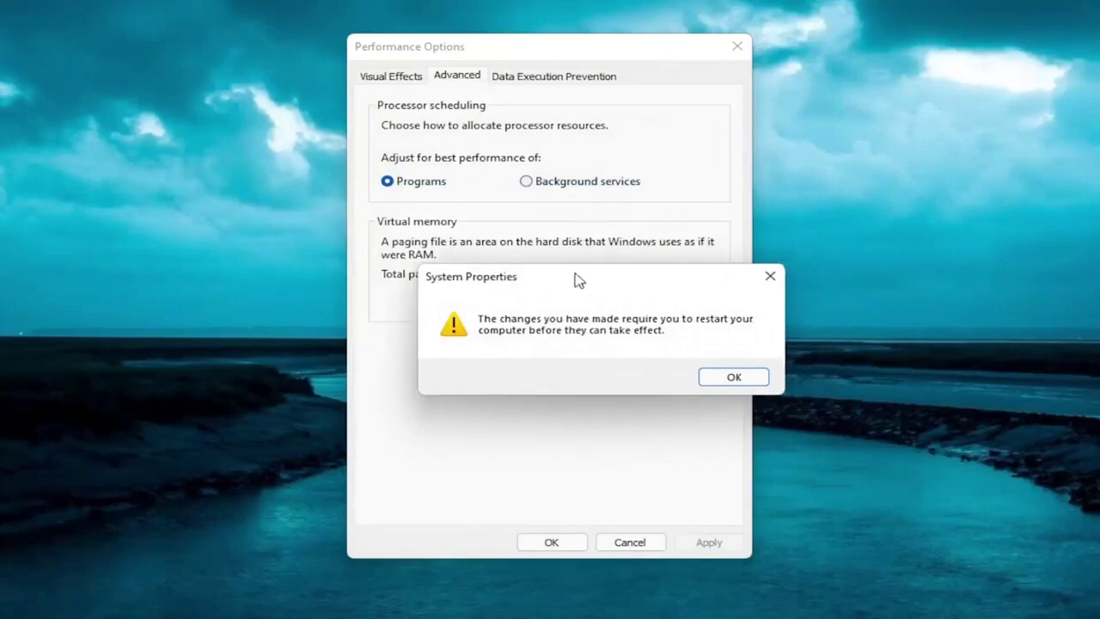
click(693, 379)
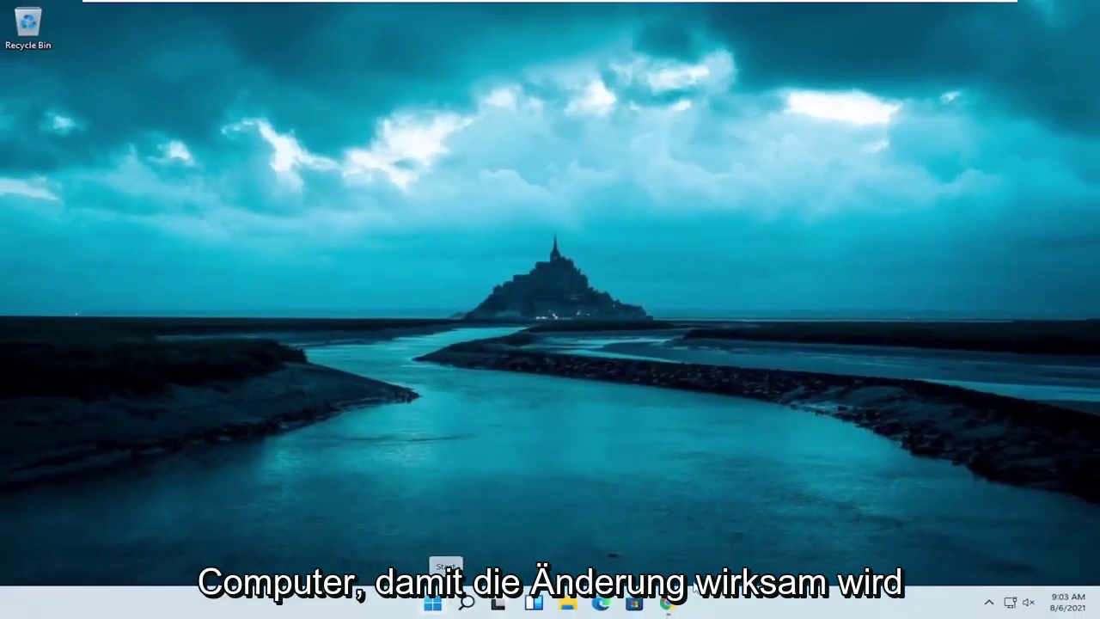
Choose Restart from the Start button's right-click menu, after dismissing a stray Chrome jump list.
right_click(667, 603)
click(646, 571)
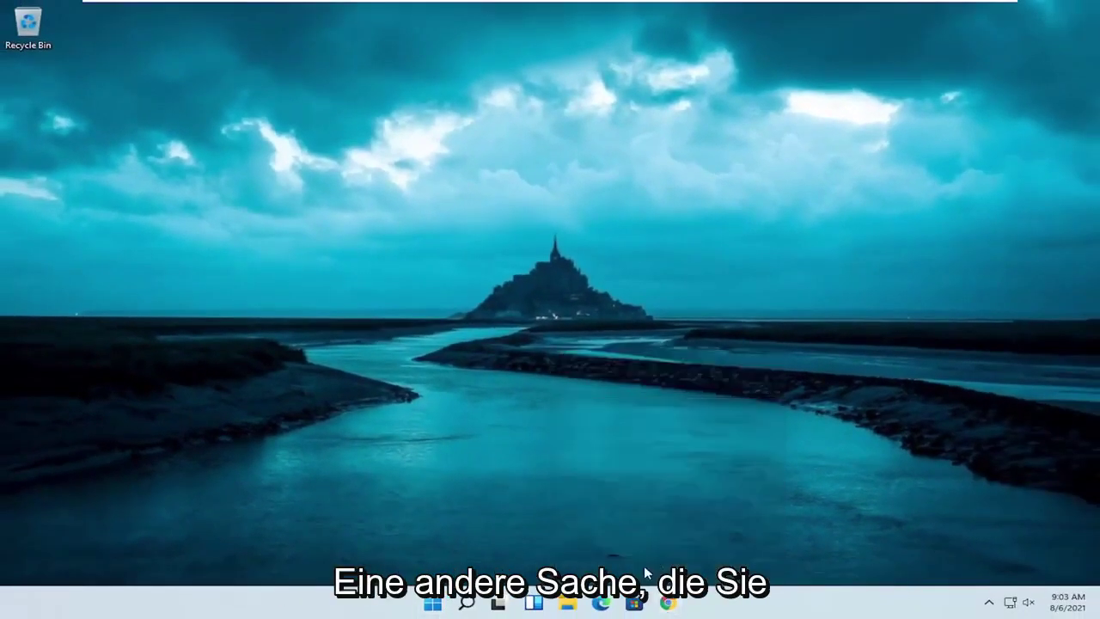
right_click(434, 604)
mouse_move(419, 548)
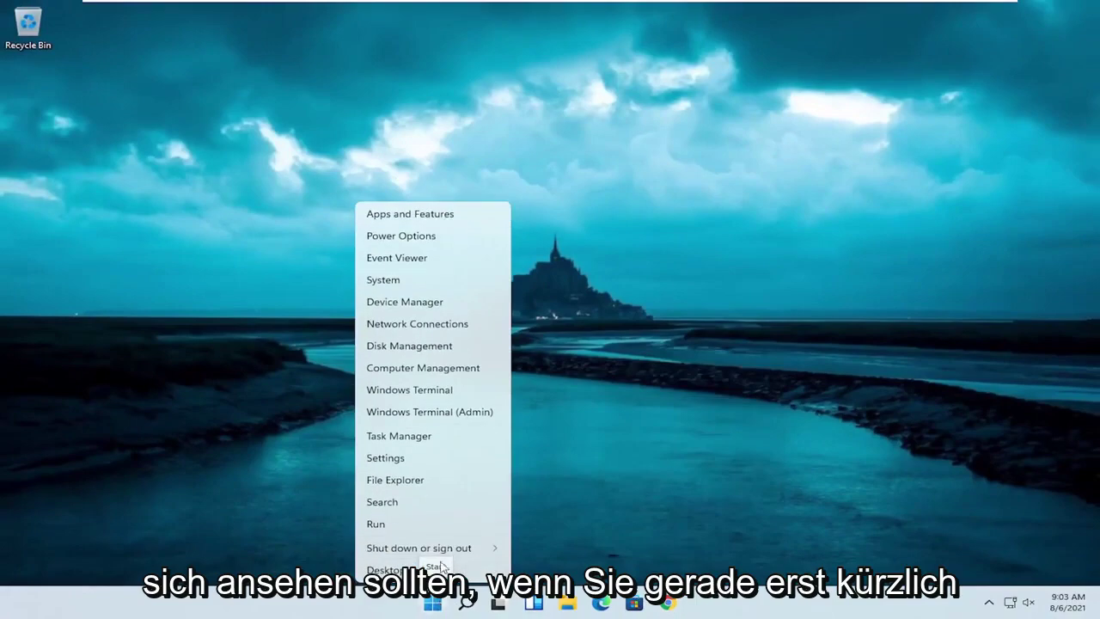
click(542, 573)
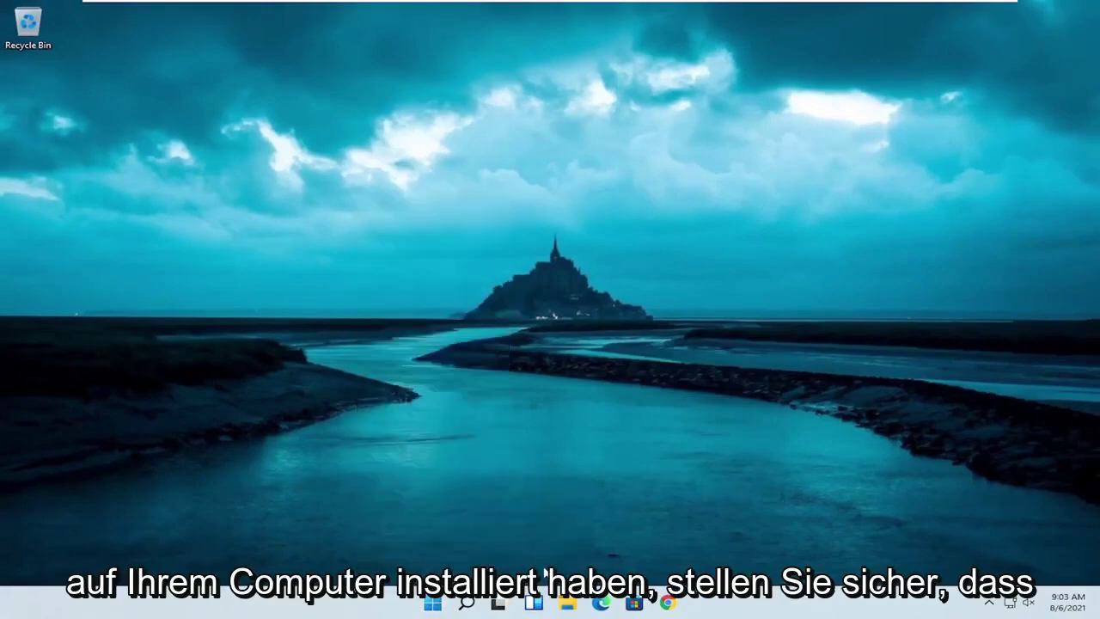